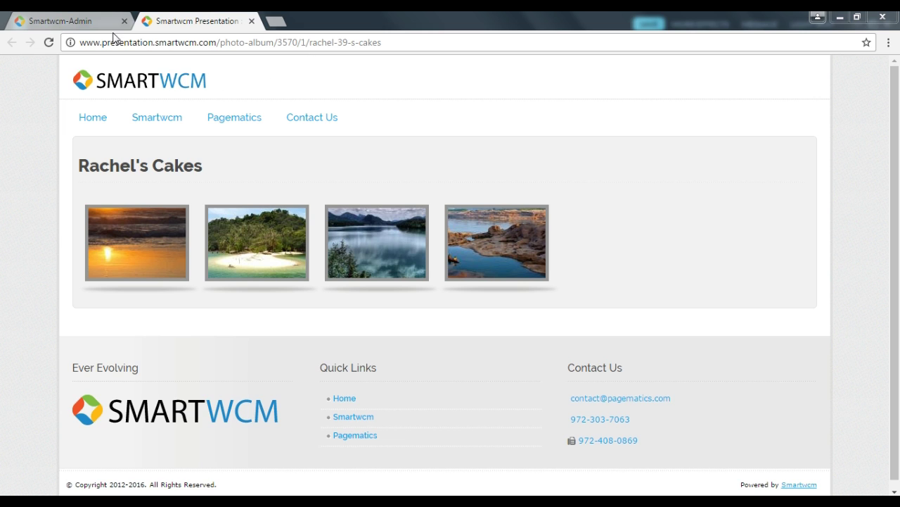
# Step: Switch to the Smartwcm-Admin browser tab to show the admin sign-in page
pyautogui.click(93, 27)
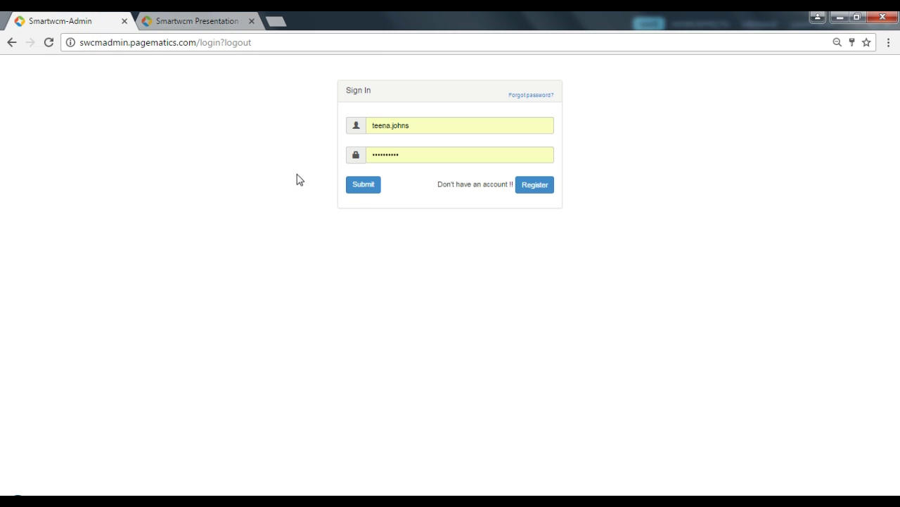
# Step: Sign in to SmartWCM admin and go to Web Contents > Manage Web Contents > List Web Contents
pyautogui.click(360, 190)
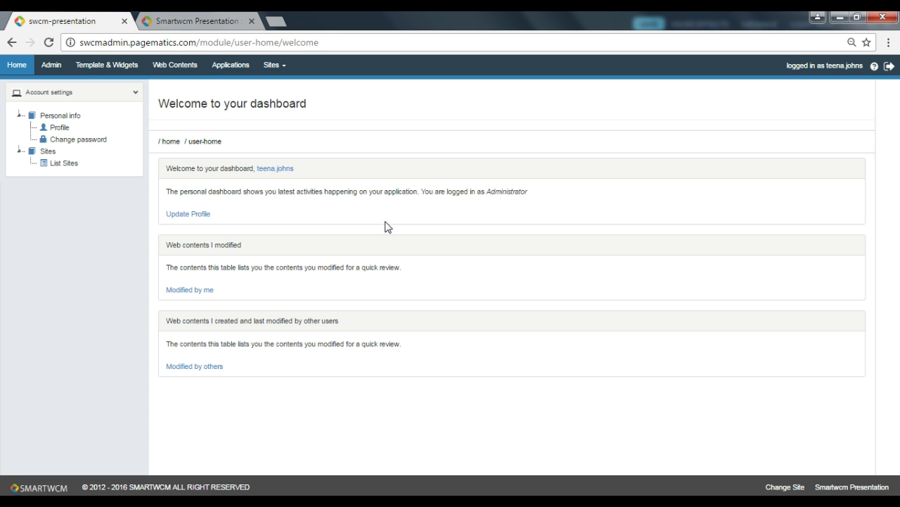
pyautogui.click(180, 70)
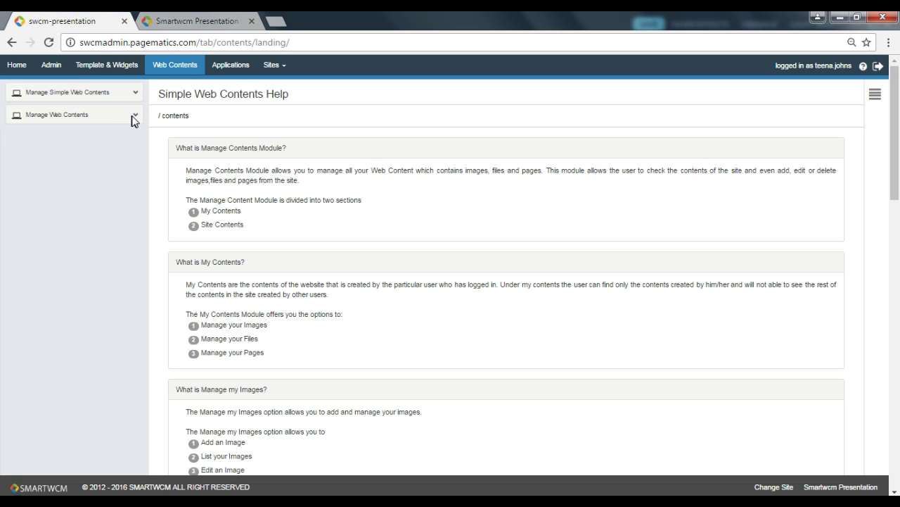
pyautogui.click(134, 116)
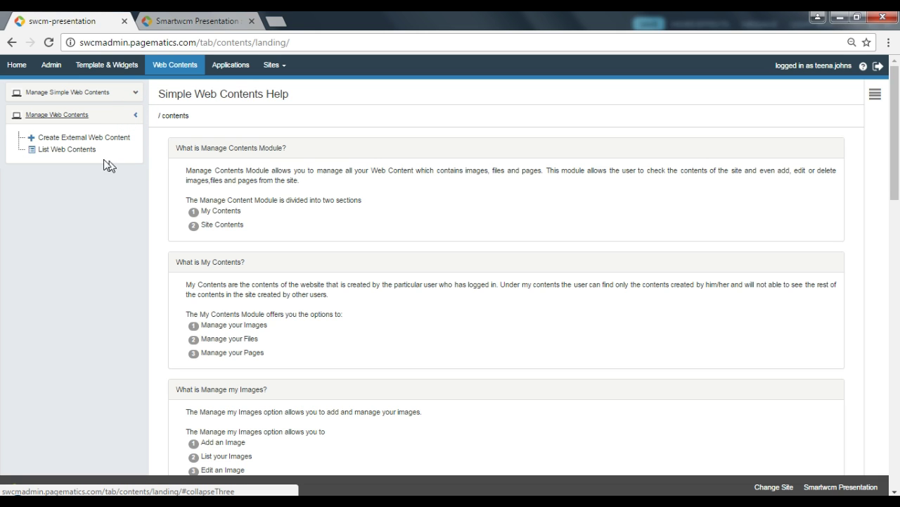
pyautogui.click(90, 150)
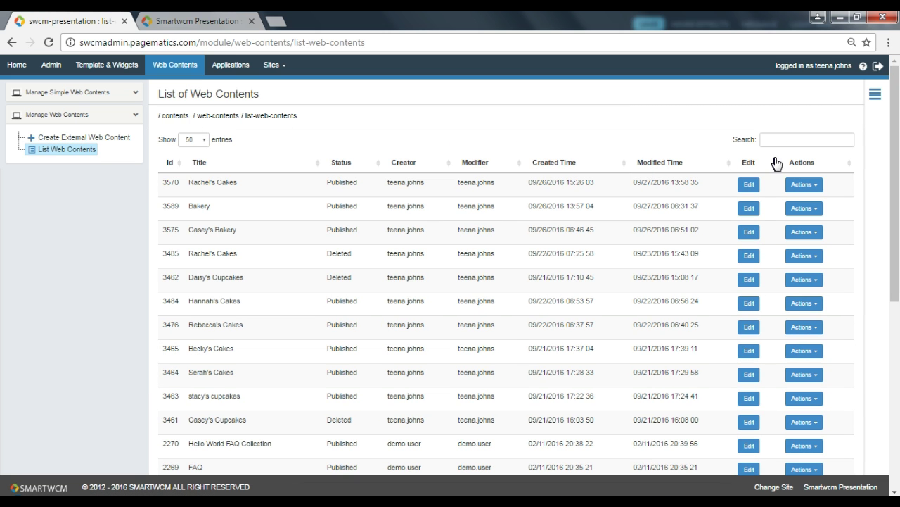
# Step: Filter the web contents list by ID 3570 to show only Rachel's Cakes
pyautogui.click(767, 139)
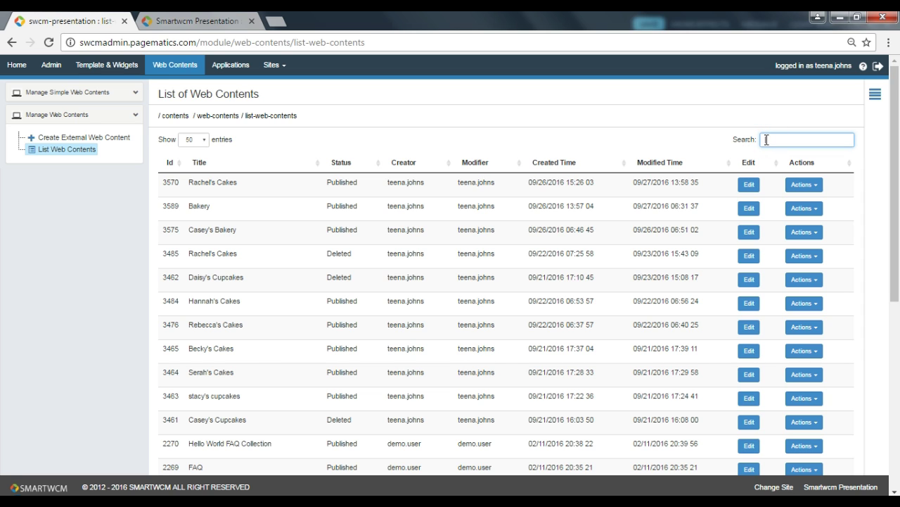
pyautogui.write('Ra')
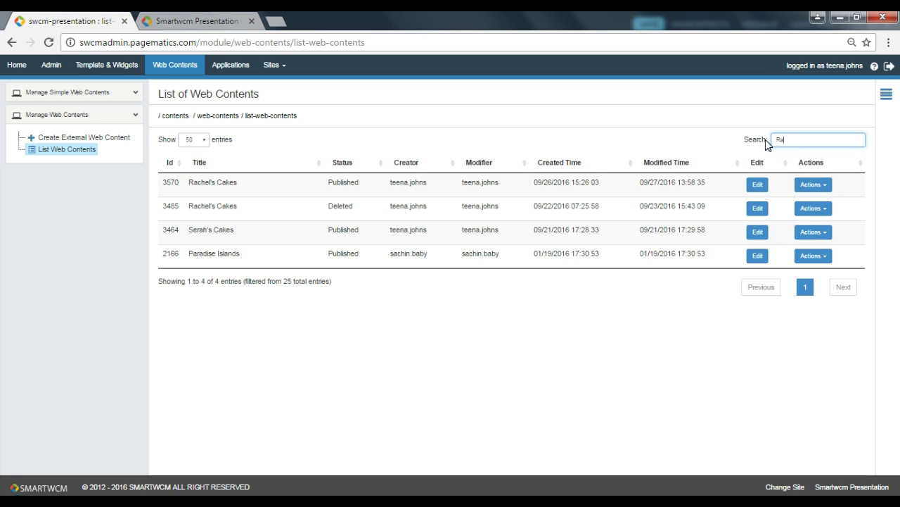
pyautogui.write('che')
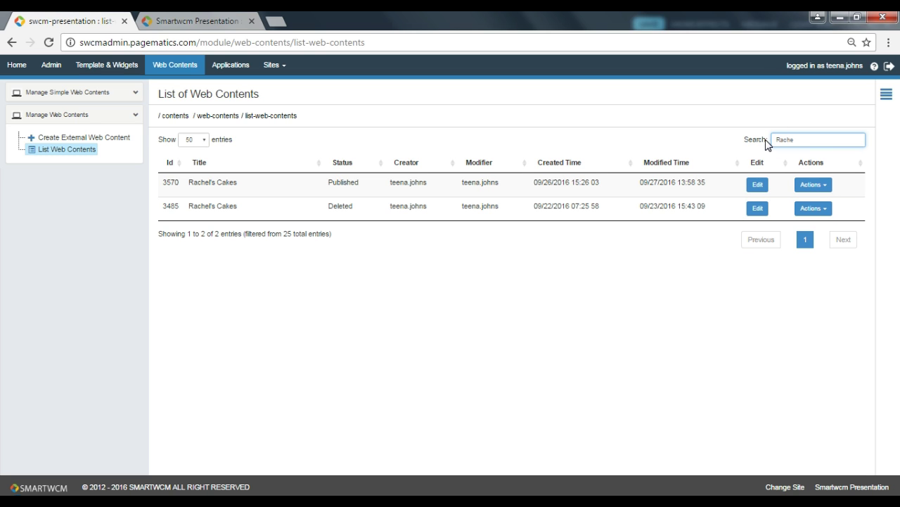
pyautogui.press('BackSpace')
pyautogui.press('BackSpace')
pyautogui.press('BackSpace')
pyautogui.press('BackSpace')
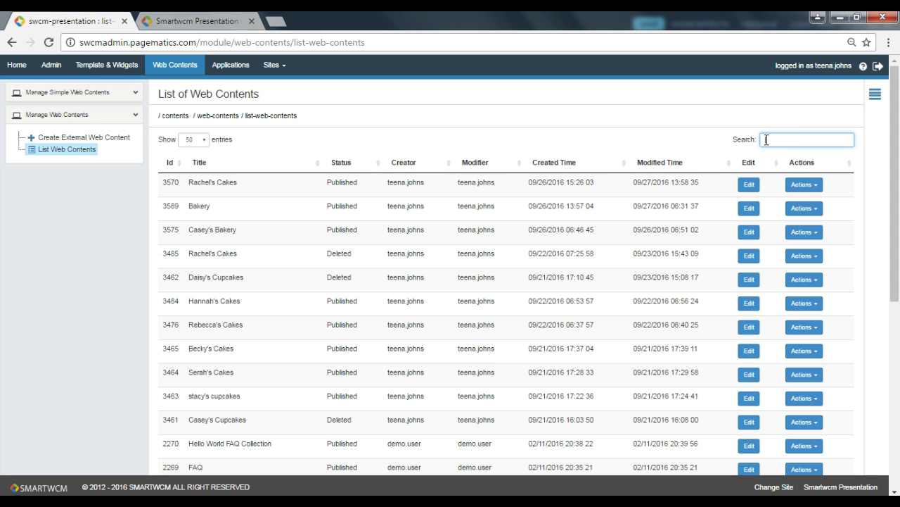
pyautogui.write('3570')
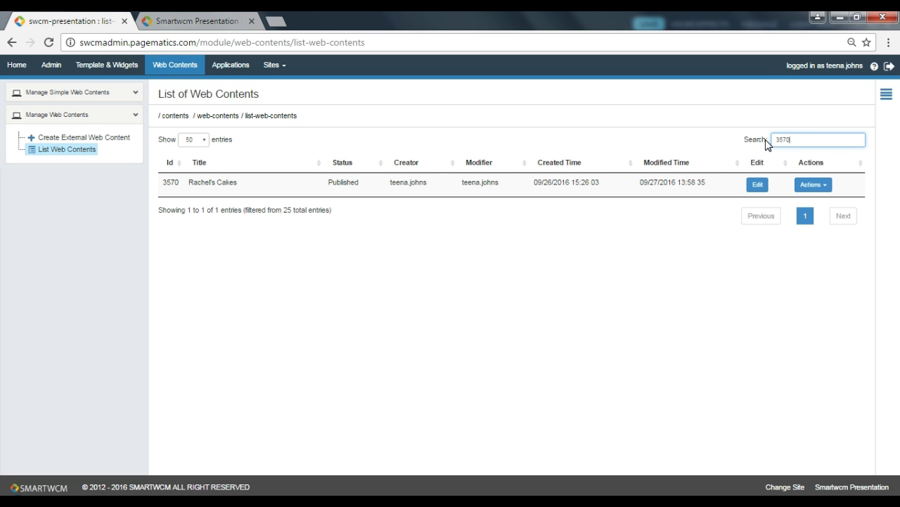
# Step: Edit album 3570, adding 'and savory' after 'sweet' in Description and ', graduations' to Keyword
pyautogui.click(756, 191)
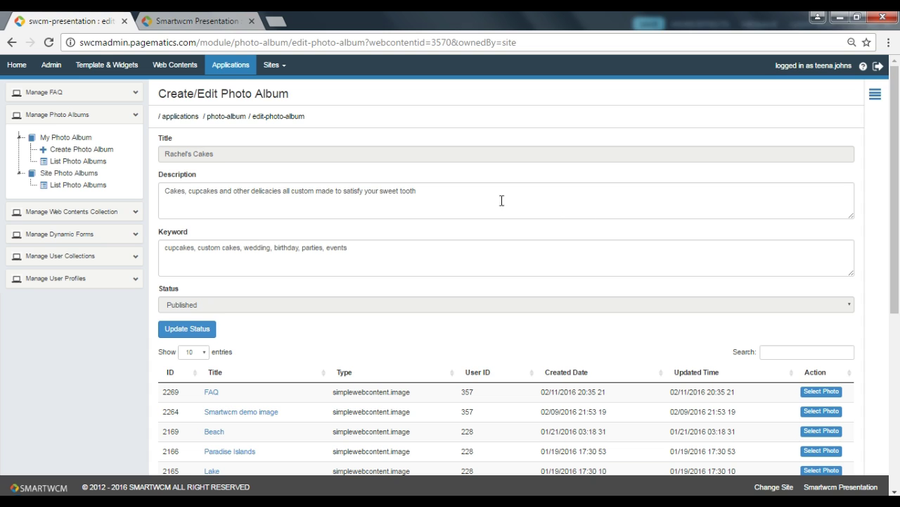
pyautogui.click(401, 192)
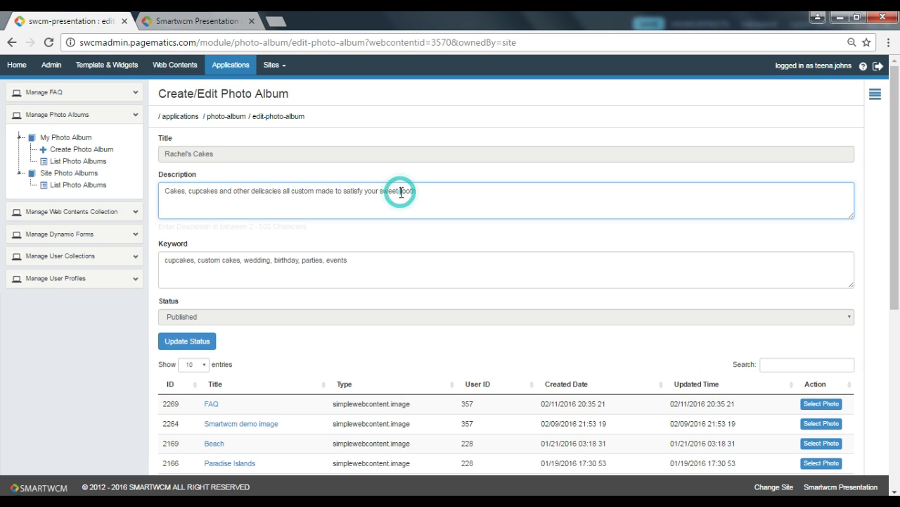
pyautogui.write('and sa')
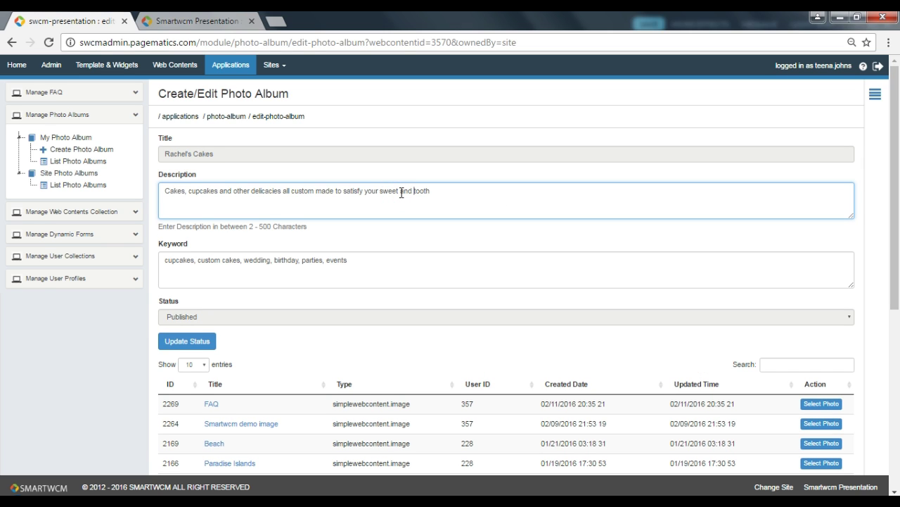
pyautogui.write('vory')
pyautogui.click(348, 262)
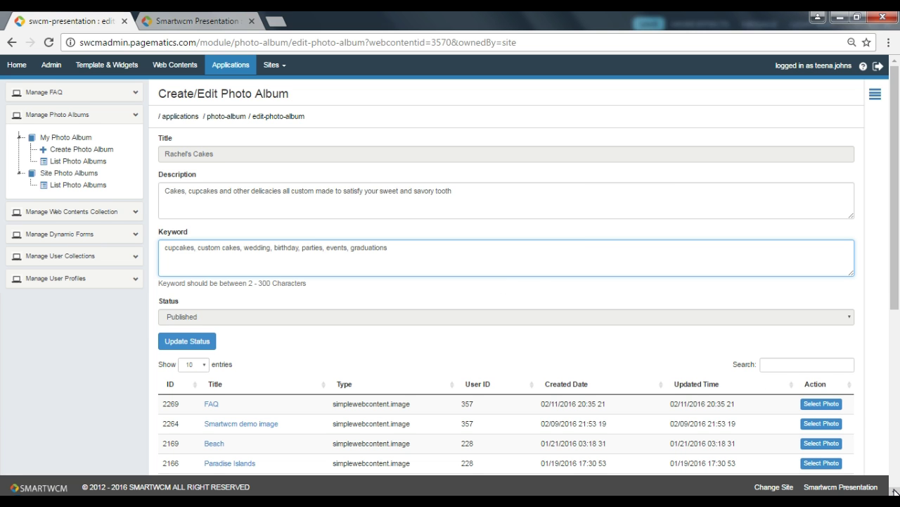
pyautogui.scroll(-5, 895, 491)
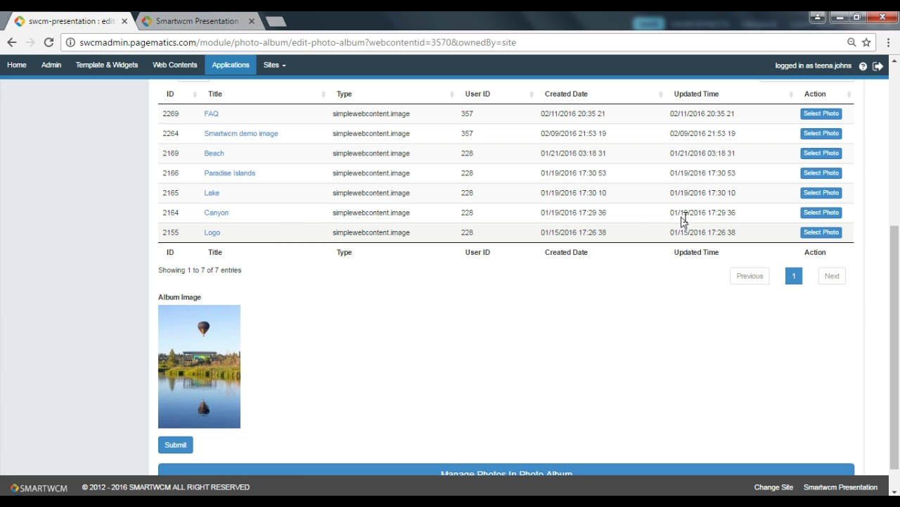
# Step: Select the SMARTWCM Logo photo as the Rachel's Cakes album image and submit the album
pyautogui.click(812, 233)
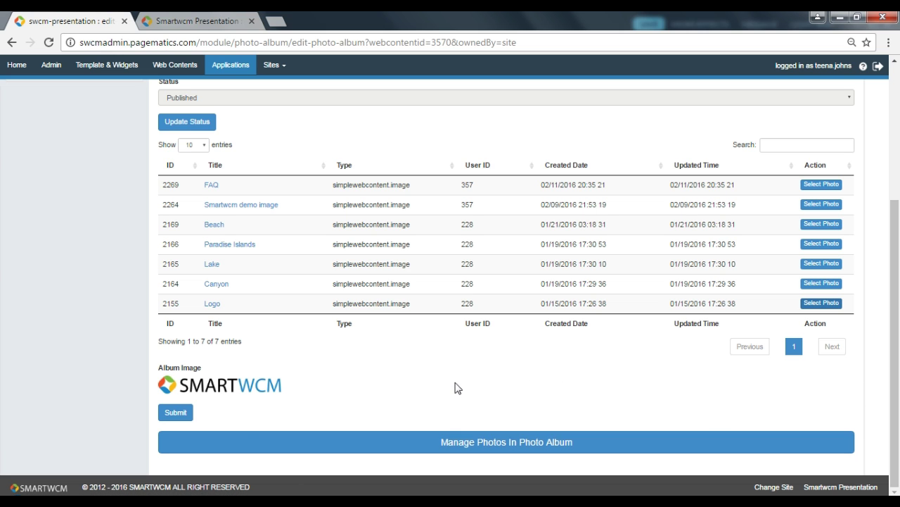
pyautogui.click(174, 417)
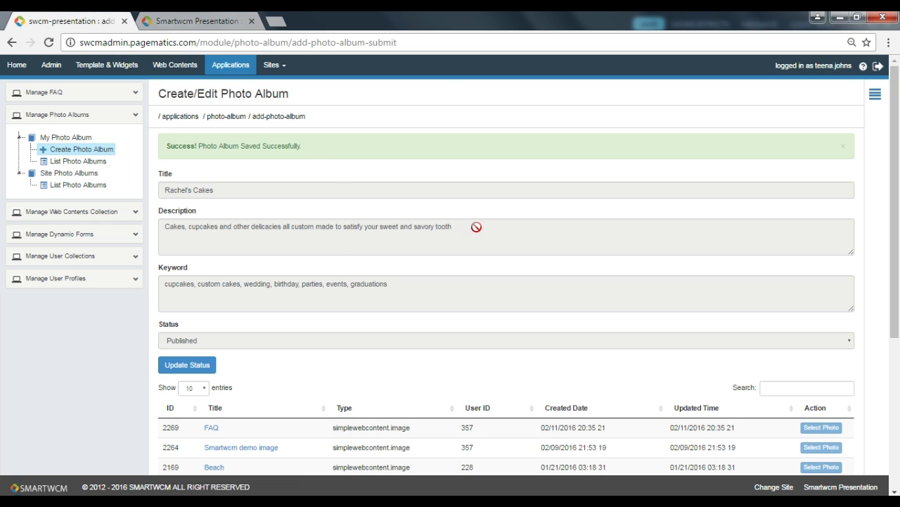
pyautogui.click(894, 491)
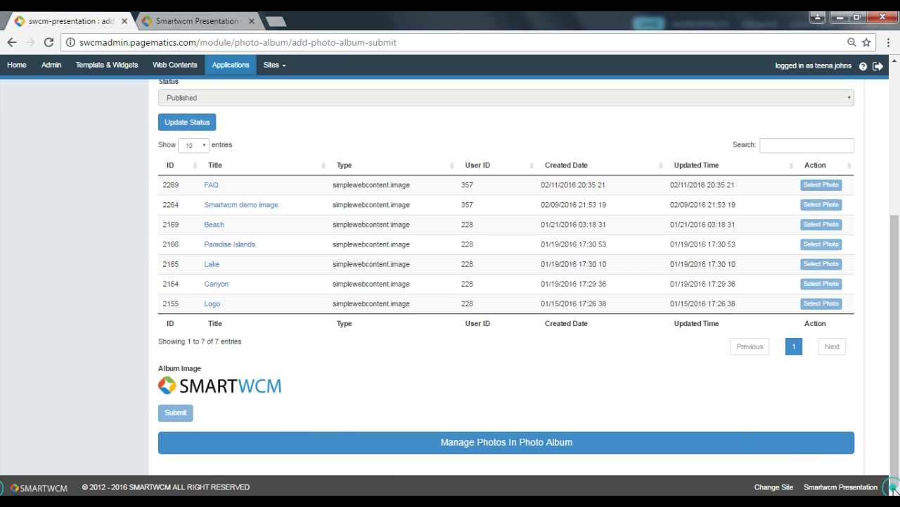
pyautogui.click(739, 445)
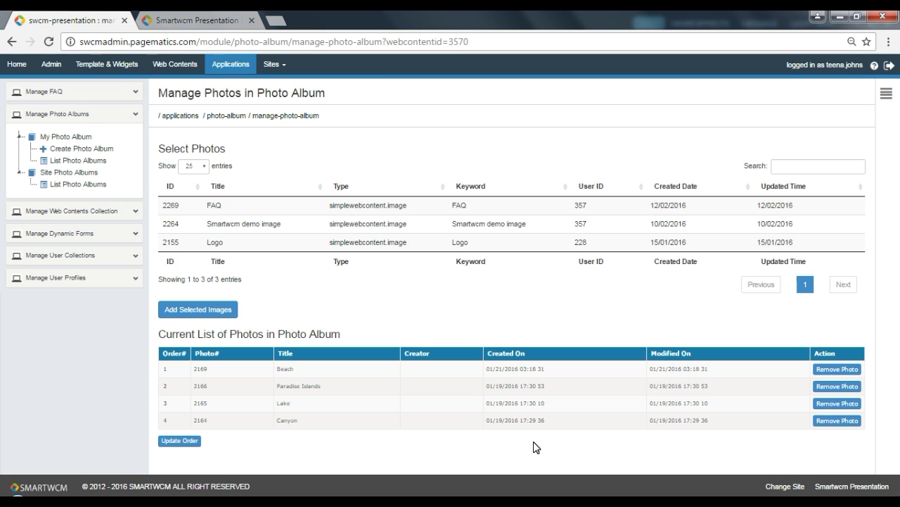
# Step: Add the Logo photo and remove Canyon, leaving Beach, Paradise Islands, Lake and Logo
pyautogui.click(391, 245)
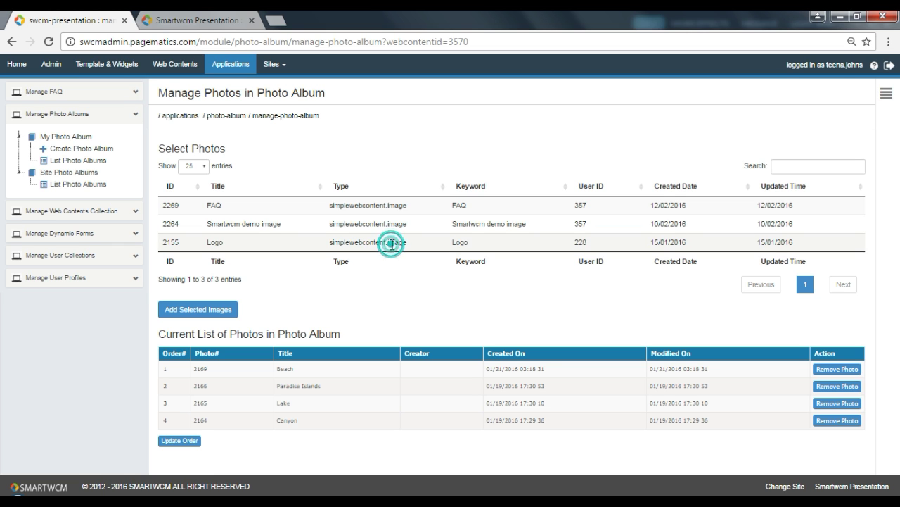
pyautogui.click(225, 314)
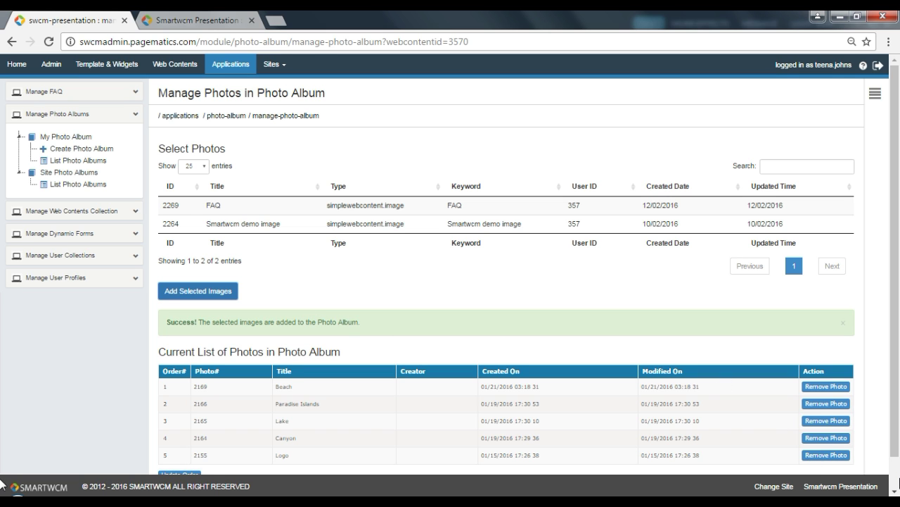
pyautogui.click(896, 489)
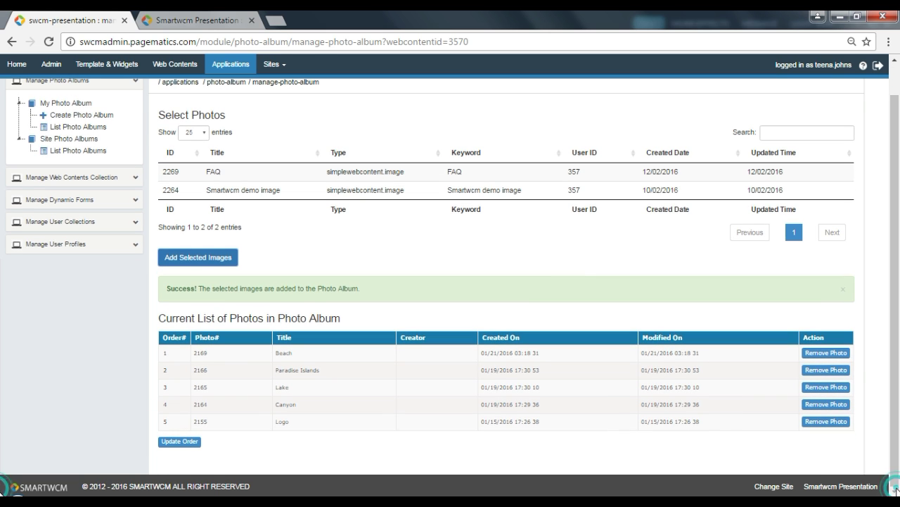
pyautogui.click(831, 403)
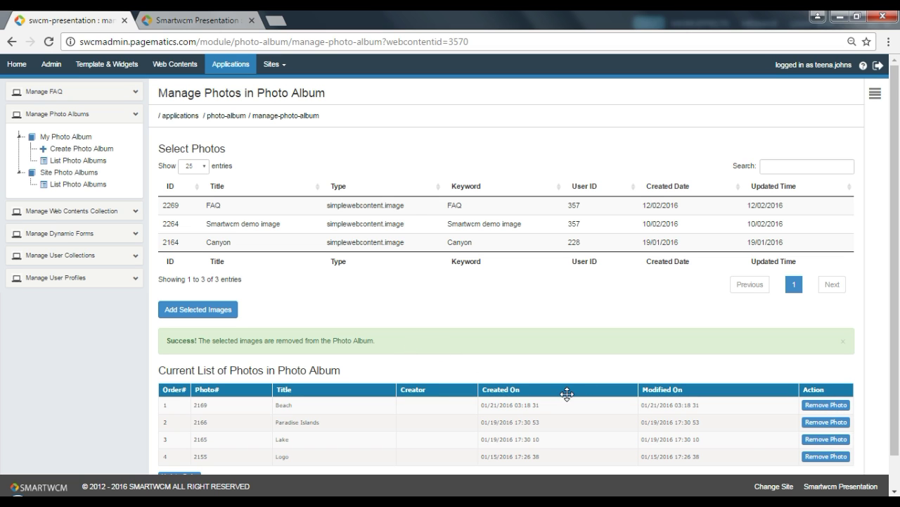
pyautogui.click(895, 490)
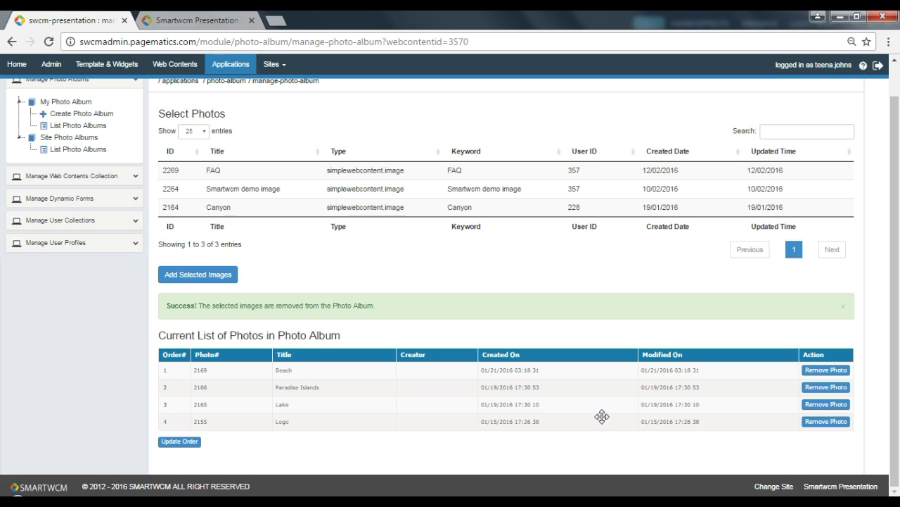
# Step: Drag the Logo photo above Lake so it comes third, and update the order
pyautogui.moveTo(555, 424); pyautogui.dragTo(553, 404)
pyautogui.click(190, 442)
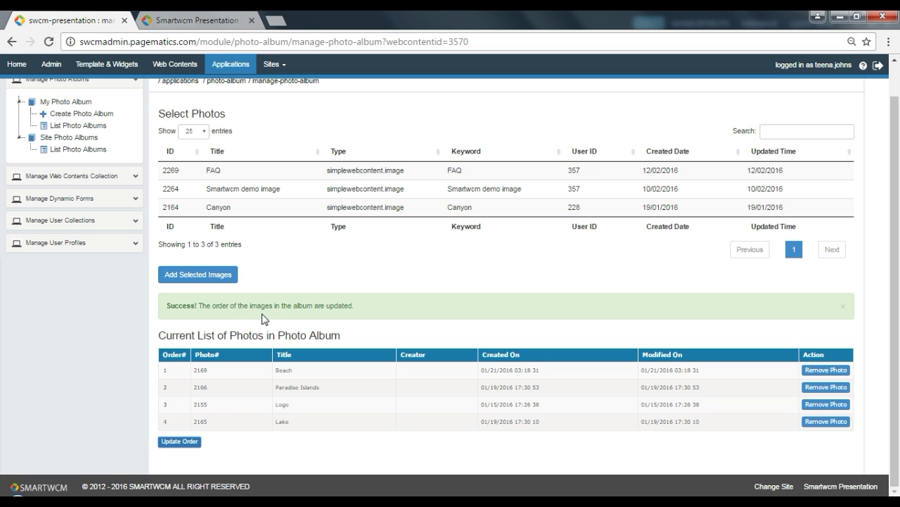
pyautogui.click(99, 157)
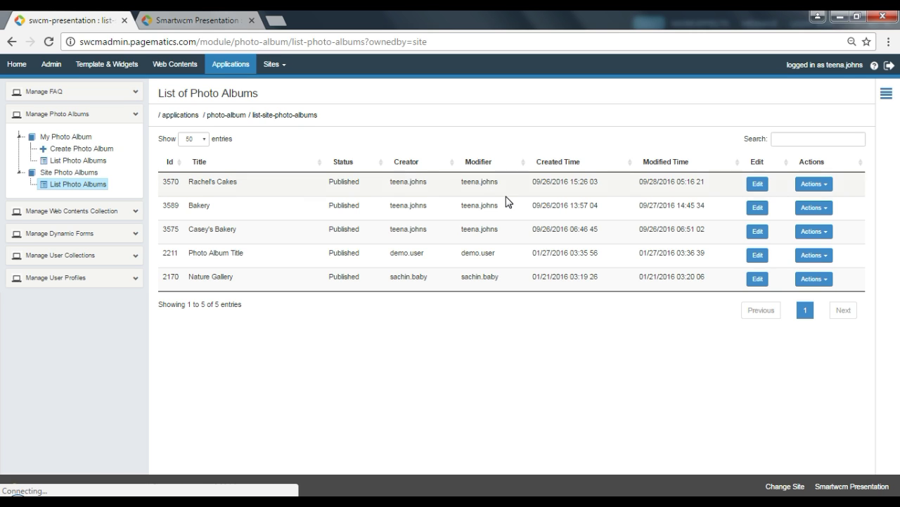
# Step: View the published Rachel's Cakes album (ID 3570) from its Actions menu
pyautogui.click(827, 186)
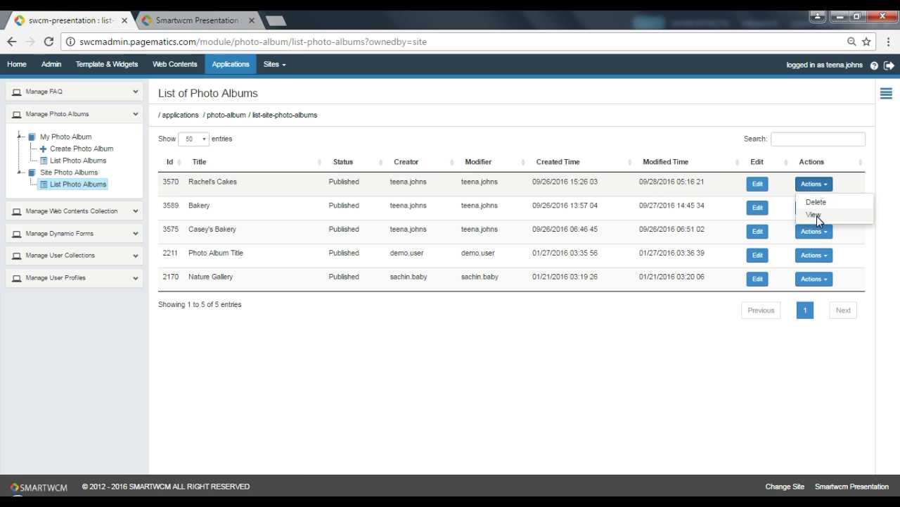
pyautogui.click(816, 217)
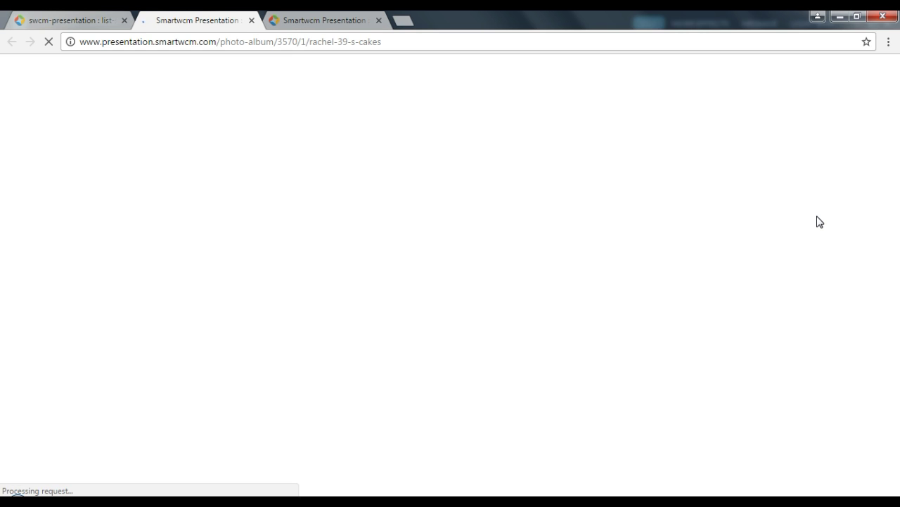